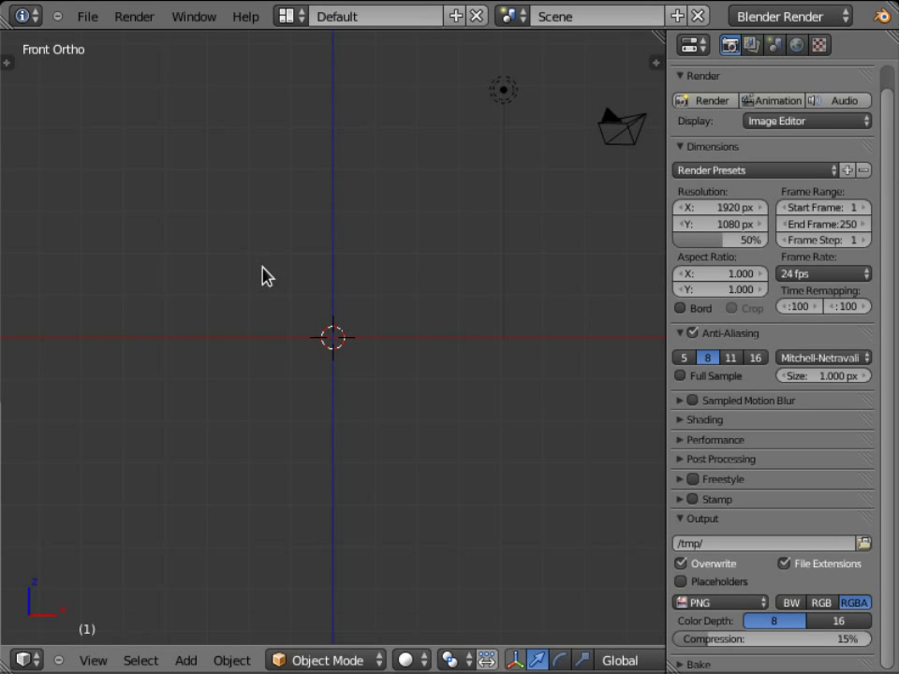
# Add a plain-axes empty and move it to X = 3
pyautogui.hotkey('shift', 'a')
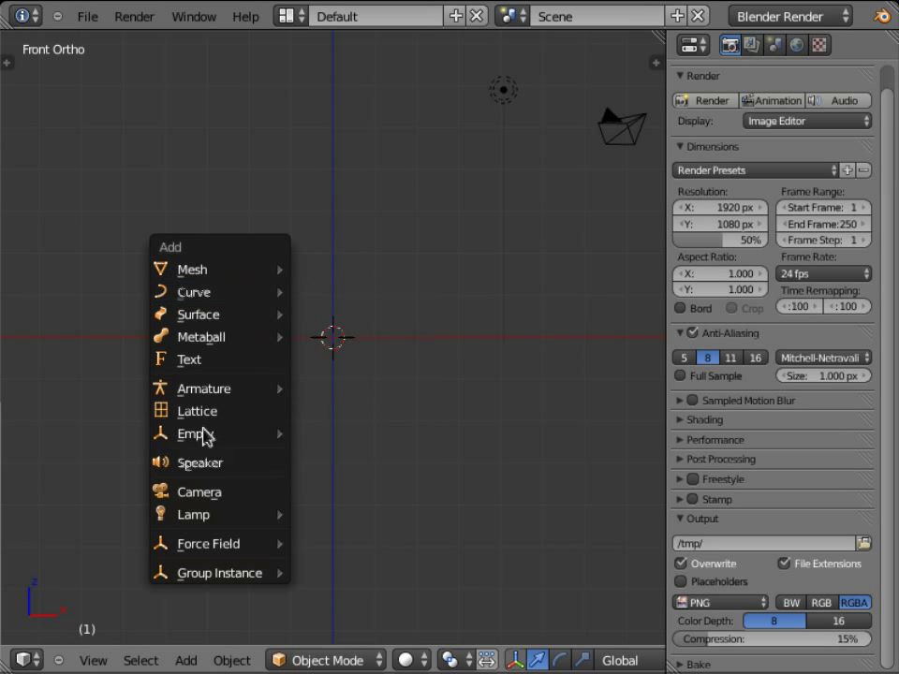
pyautogui.moveTo(195, 434)
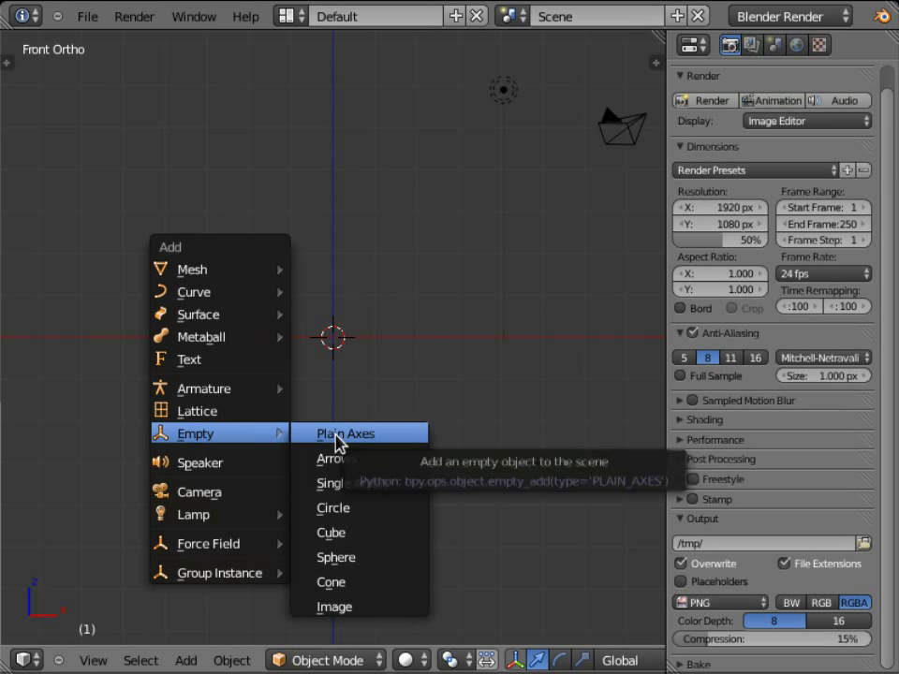
pyautogui.click(335, 435)
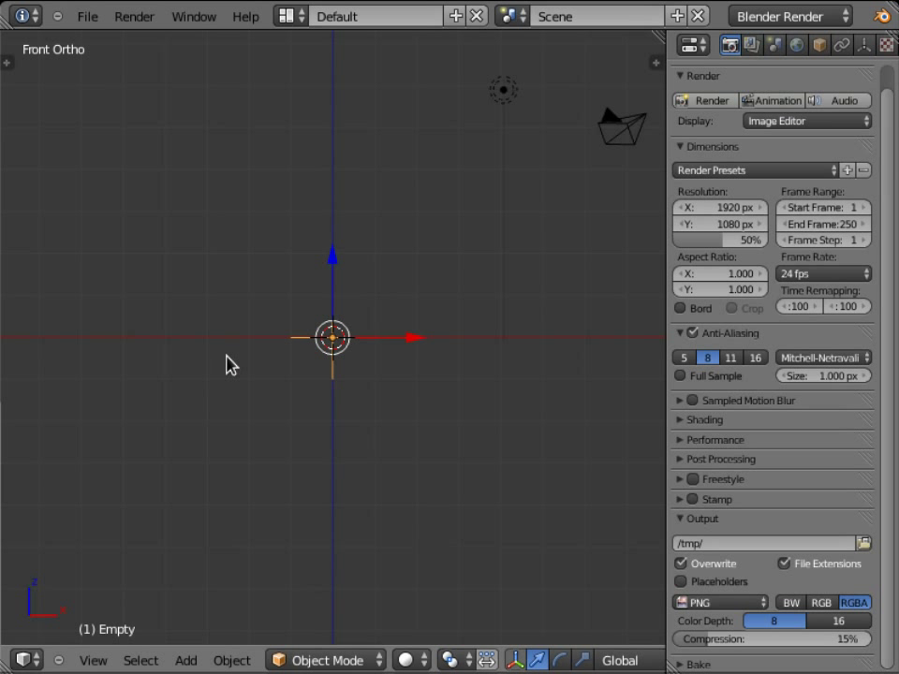
pyautogui.press('g')
pyautogui.press('x')
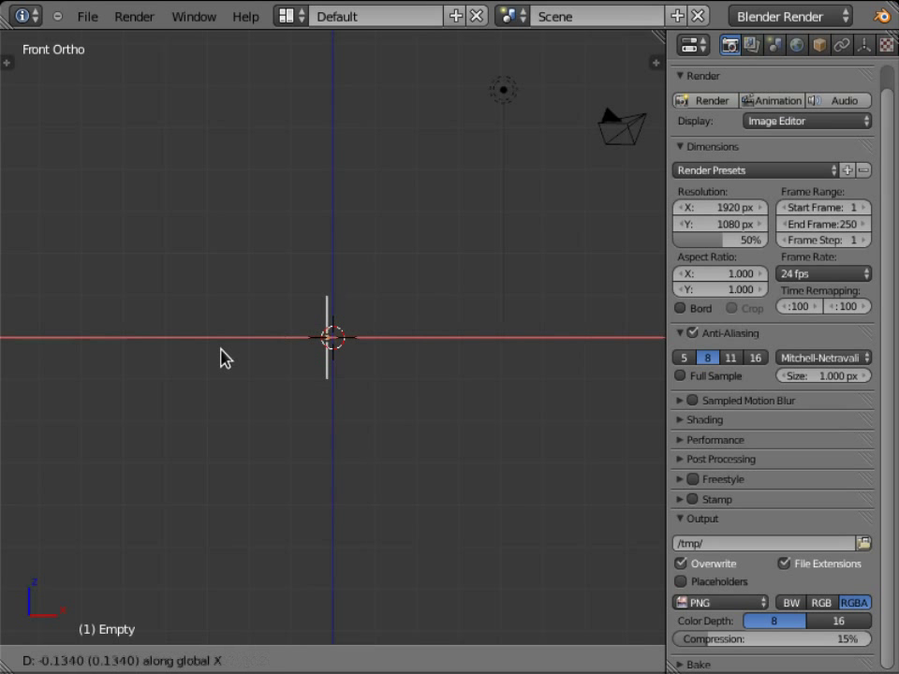
pyautogui.press('3')
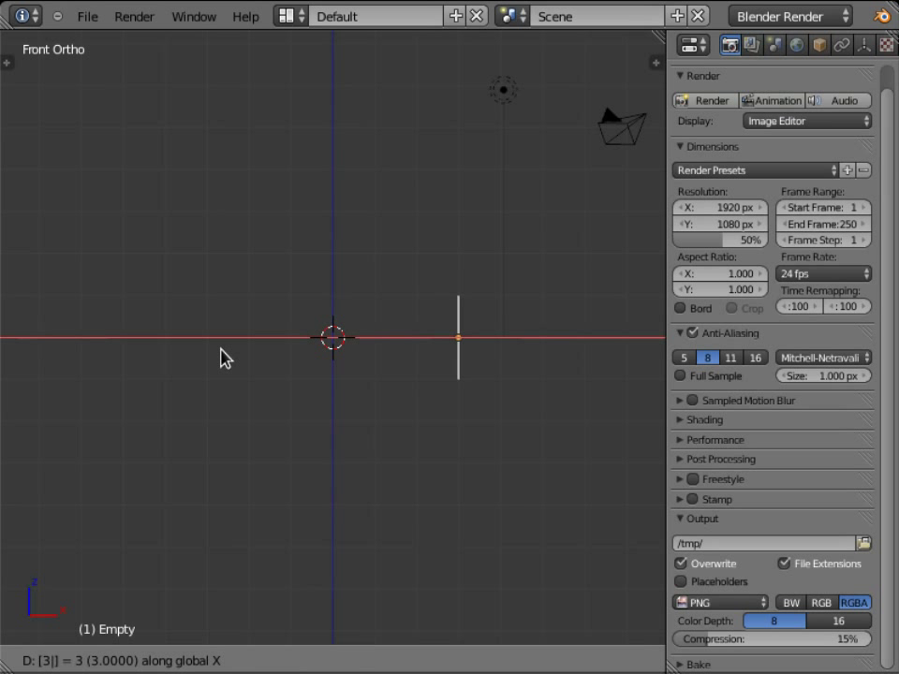
pyautogui.press('Return')
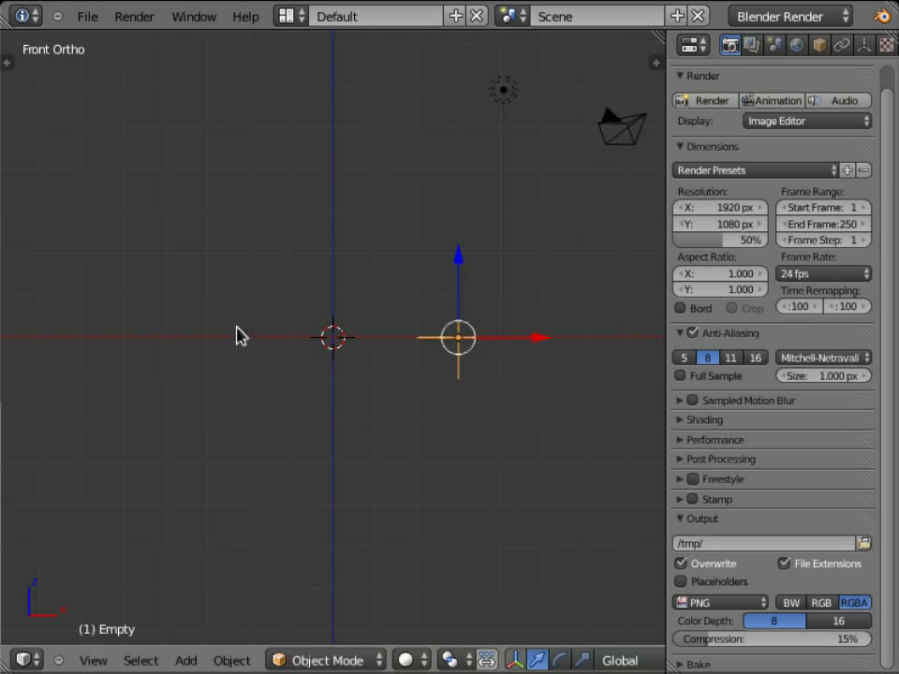
# Duplicate the empty and move the copy -6 along X to X = -3
pyautogui.hotkey('shift', 'd')
pyautogui.press('z')
pyautogui.press('x')
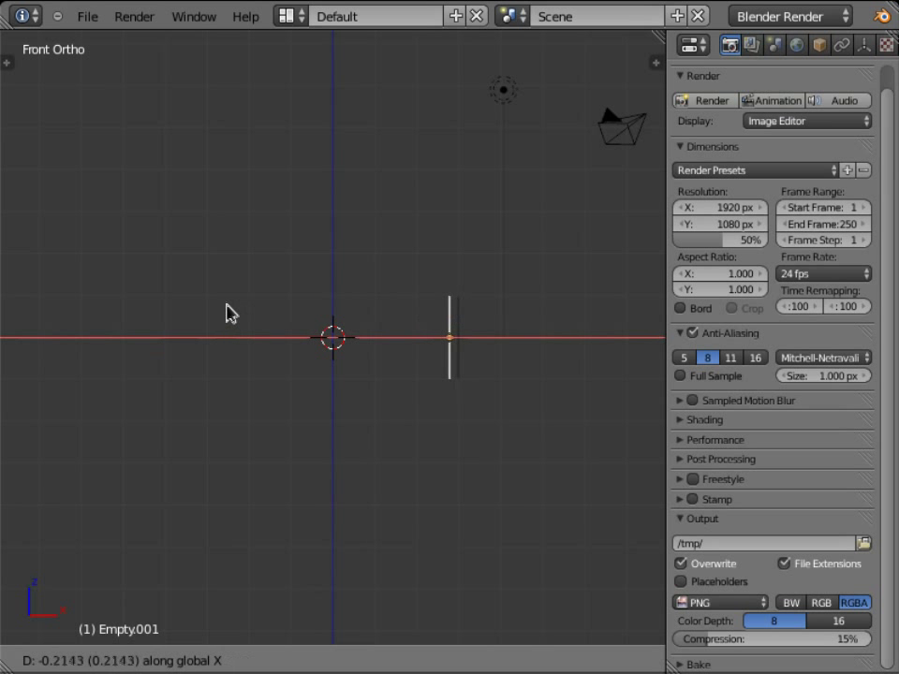
pyautogui.write('=')
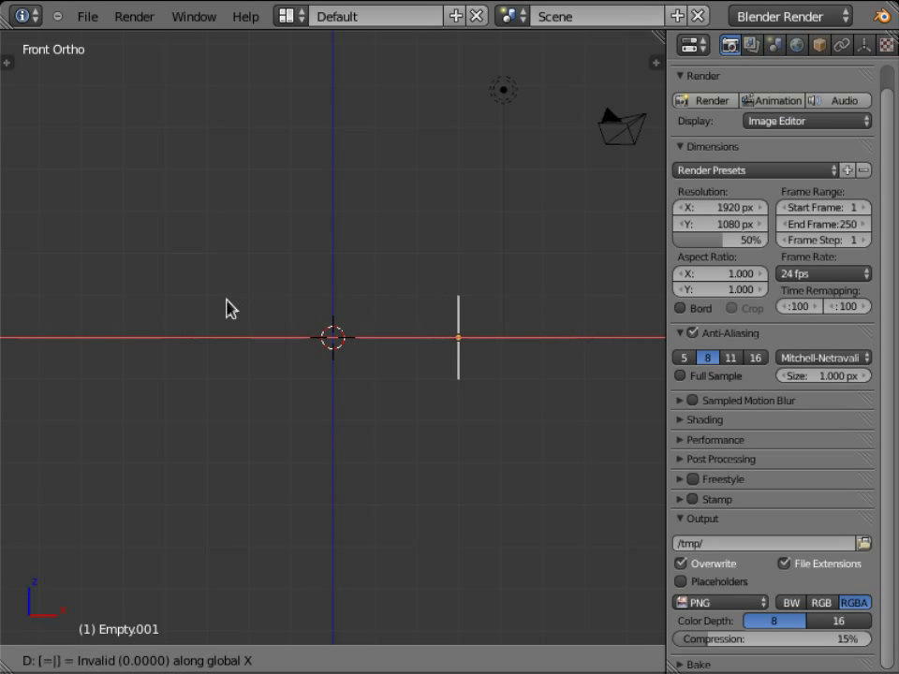
pyautogui.press('BackSpace')
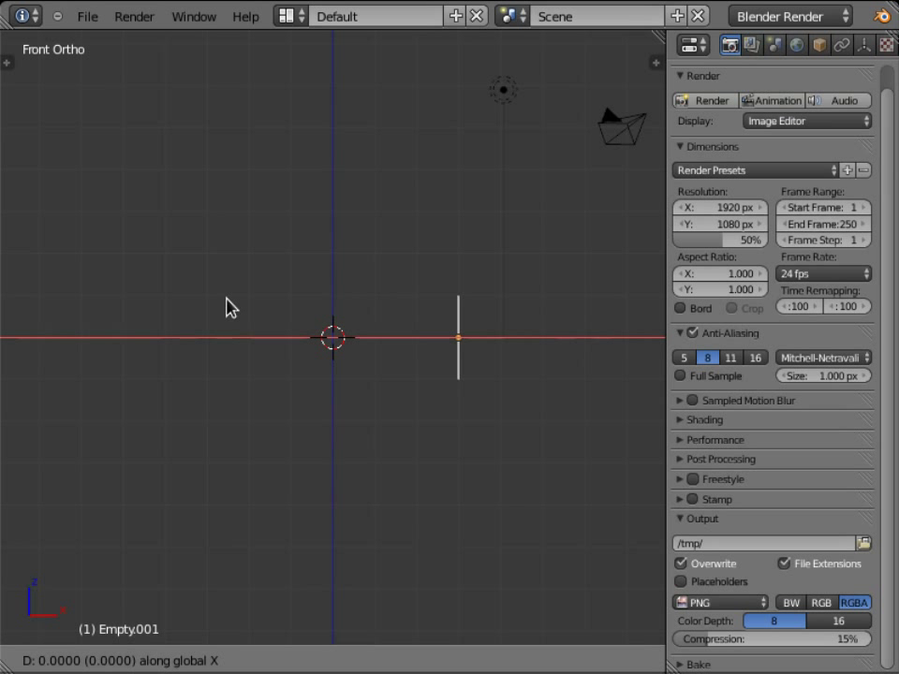
pyautogui.write('-6')
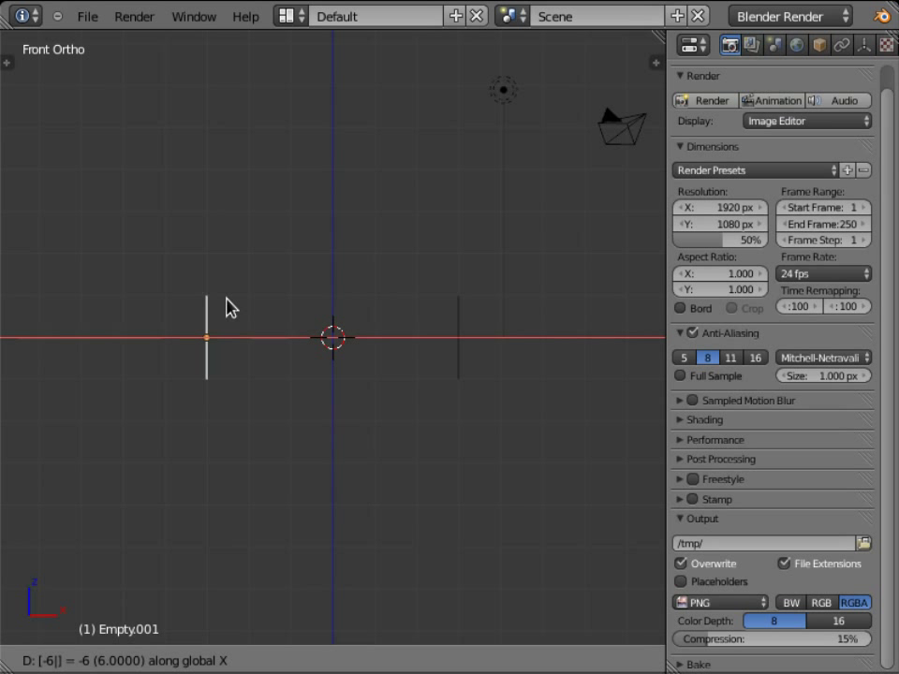
pyautogui.press('Return')
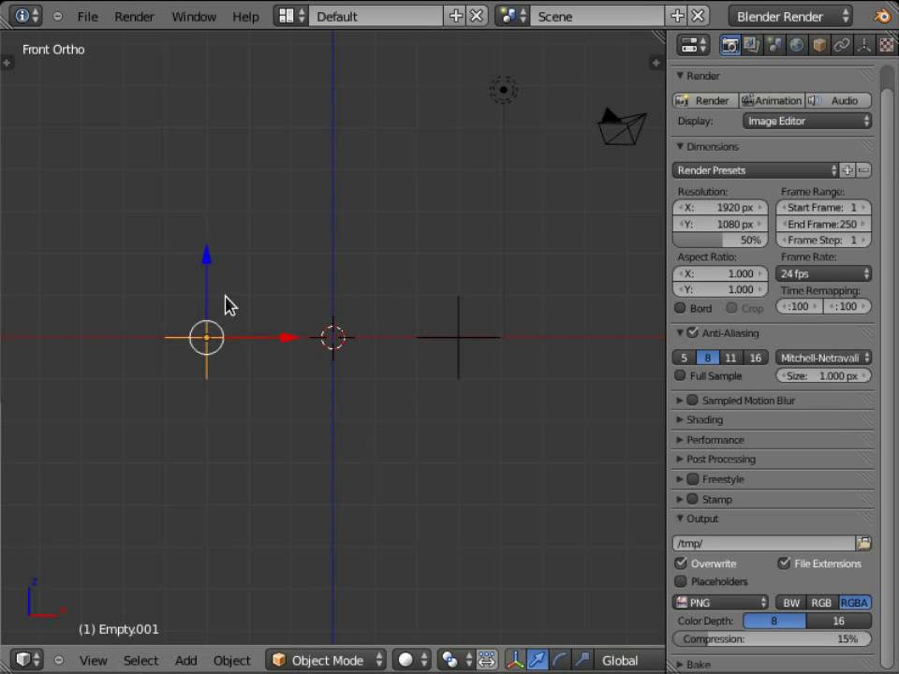
# Add a Suzanne monkey mesh at the origin and turn off the transform manipulator with Ctrl+Space
pyautogui.hotkey('shift', 'a')
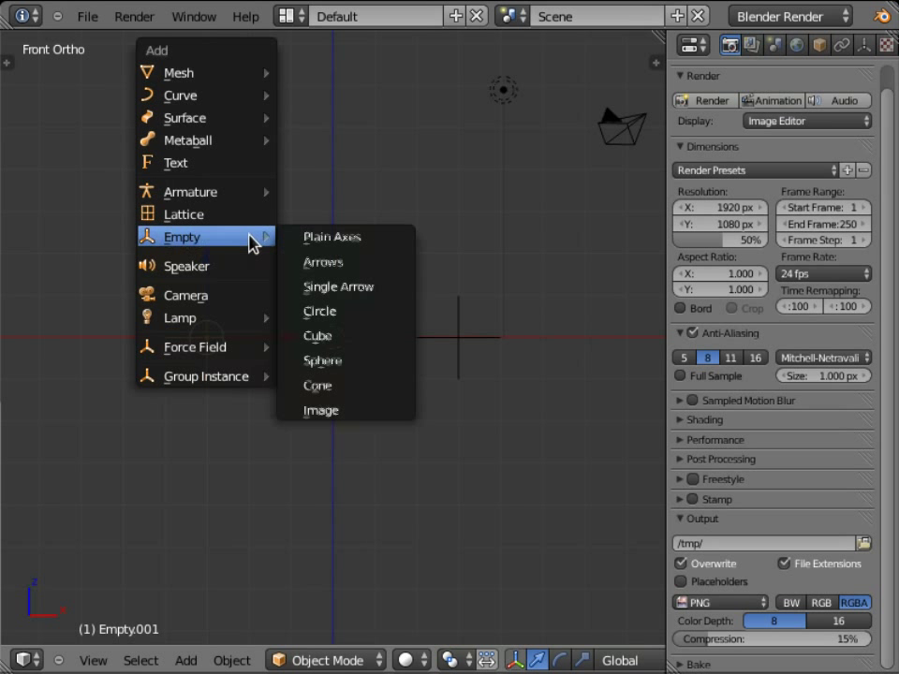
pyautogui.moveTo(179, 73)
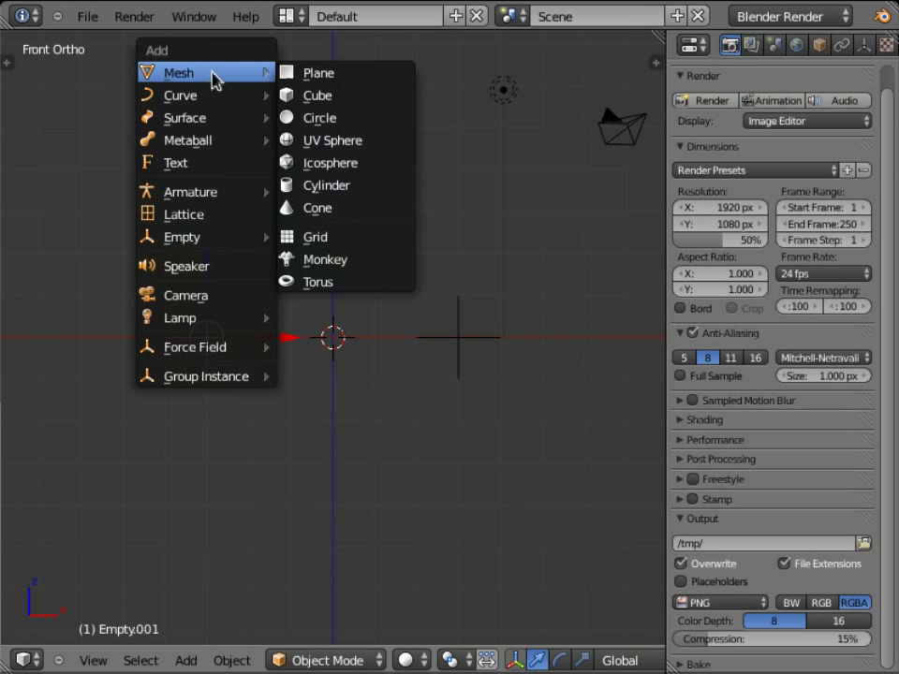
pyautogui.click(343, 262)
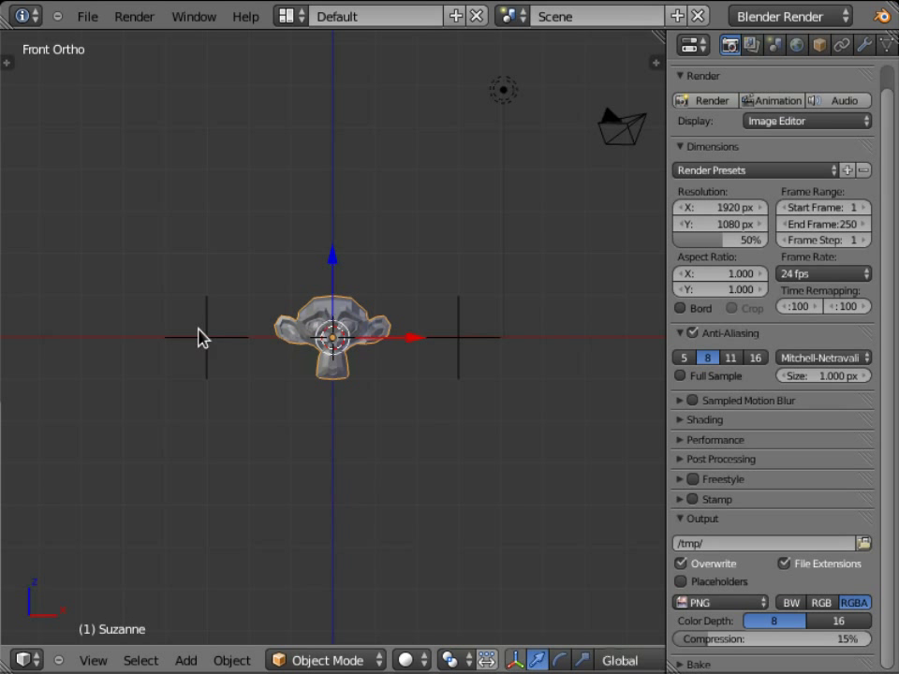
pyautogui.hotkey('ctrl', 'space')
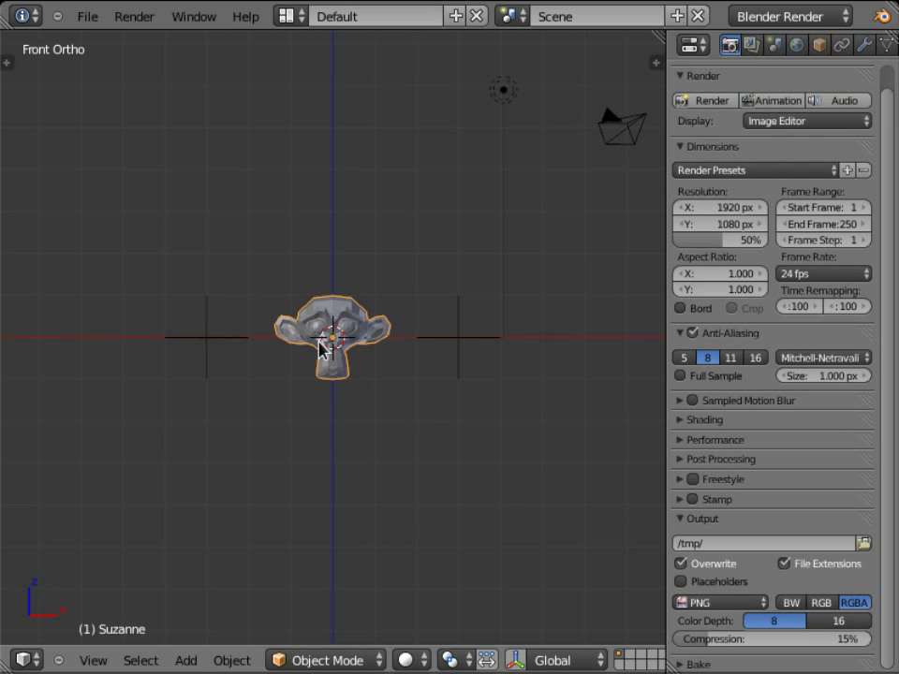
# Parent Suzanne to Empty.001 at X = -3 using Ctrl+P > Object
pyautogui.keyDown('shift'); pyautogui.rightClick(211, 339); pyautogui.keyUp('shift')
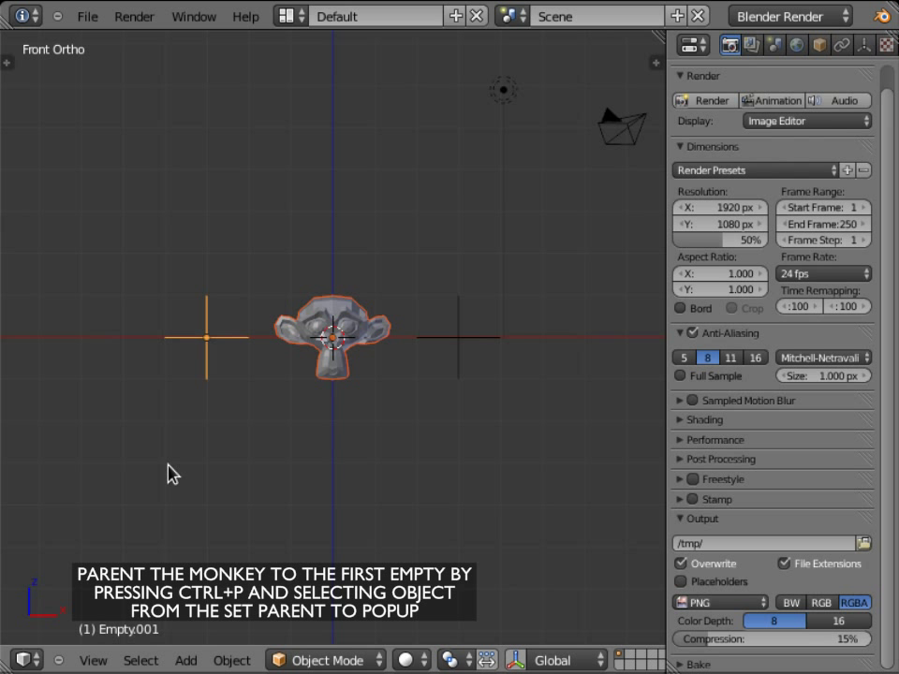
pyautogui.hotkey('ctrl', 'p')
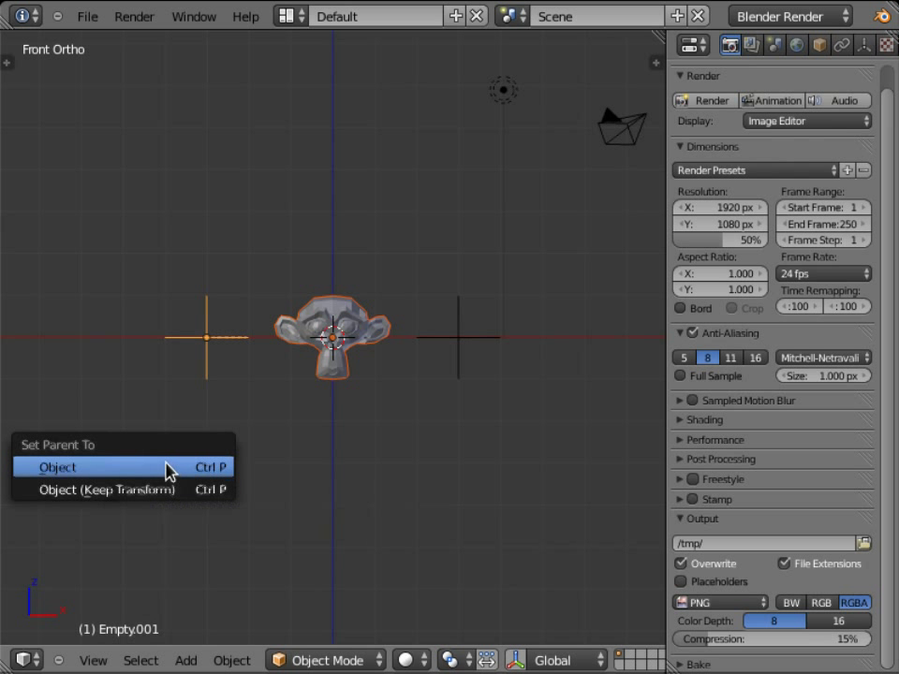
pyautogui.click(170, 468)
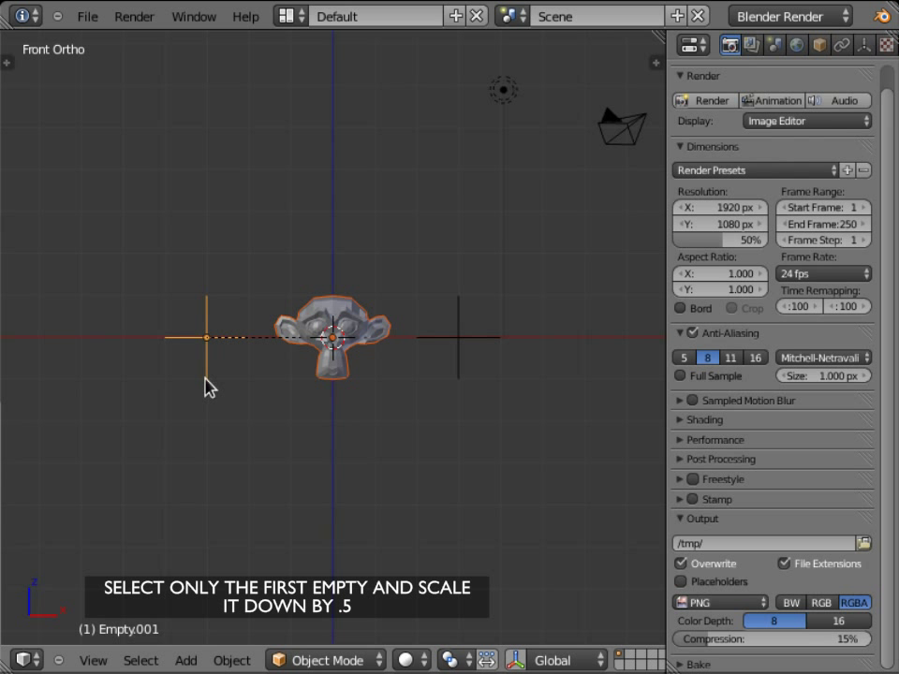
# Scale Empty.001 to 0.5, shrinking its child monkey toward it
pyautogui.click(208, 387)
pyautogui.write('s.5')
pyautogui.press('Return')
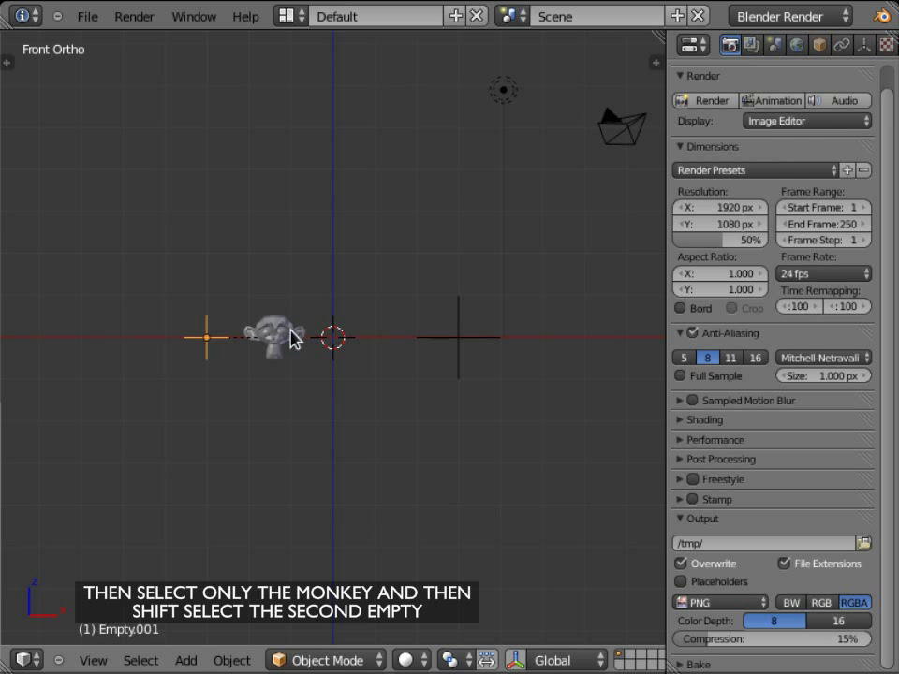
# Select Suzanne, then the right empty at X = 3, and parent with Ctrl+P > Object
pyautogui.click(285, 339)
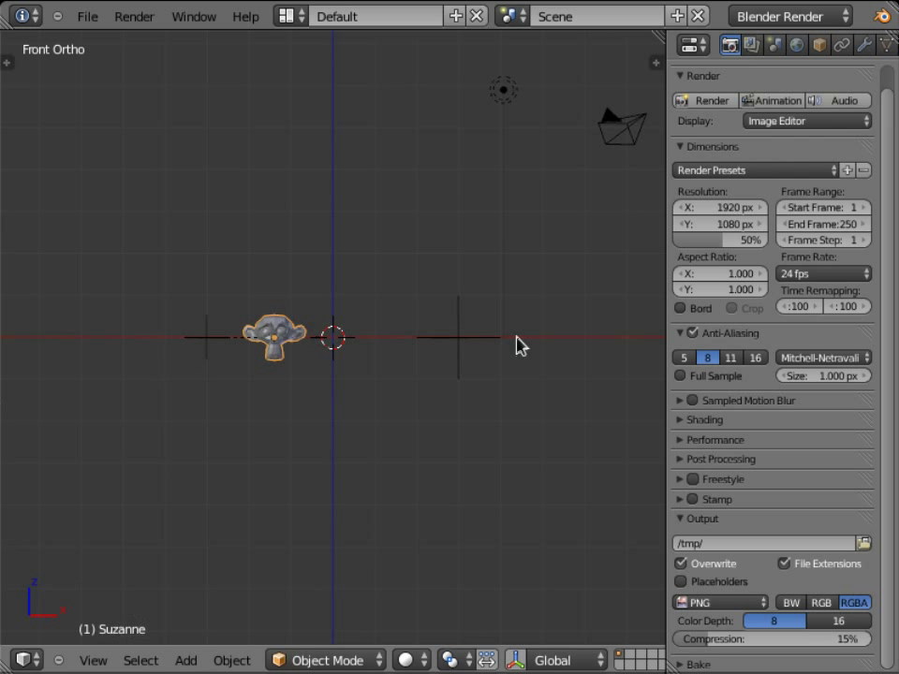
pyautogui.keyDown('shift'); pyautogui.rightClick(459, 343); pyautogui.keyUp('shift')
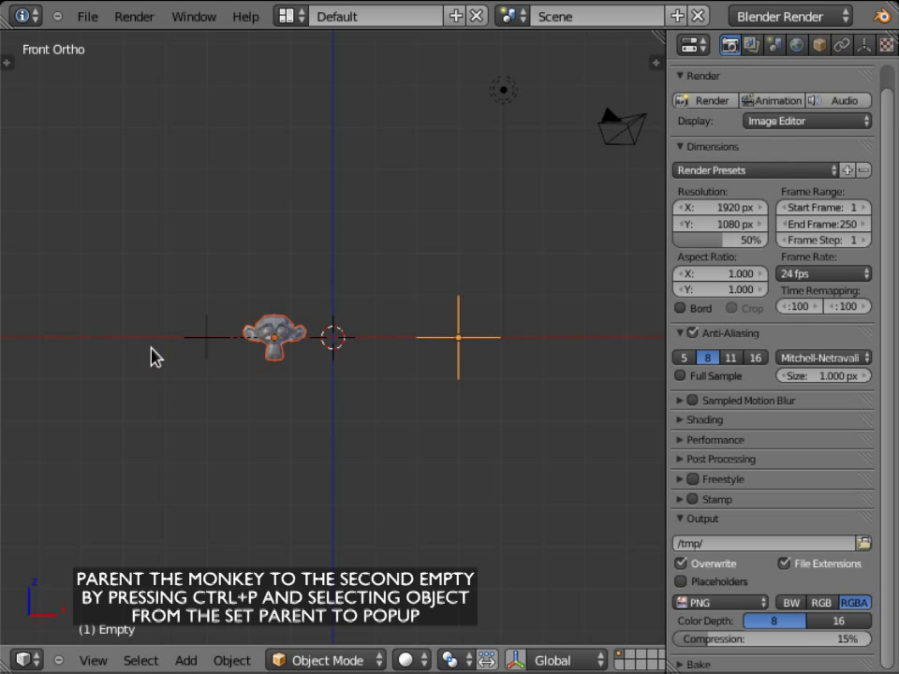
pyautogui.hotkey('ctrl', 'p')
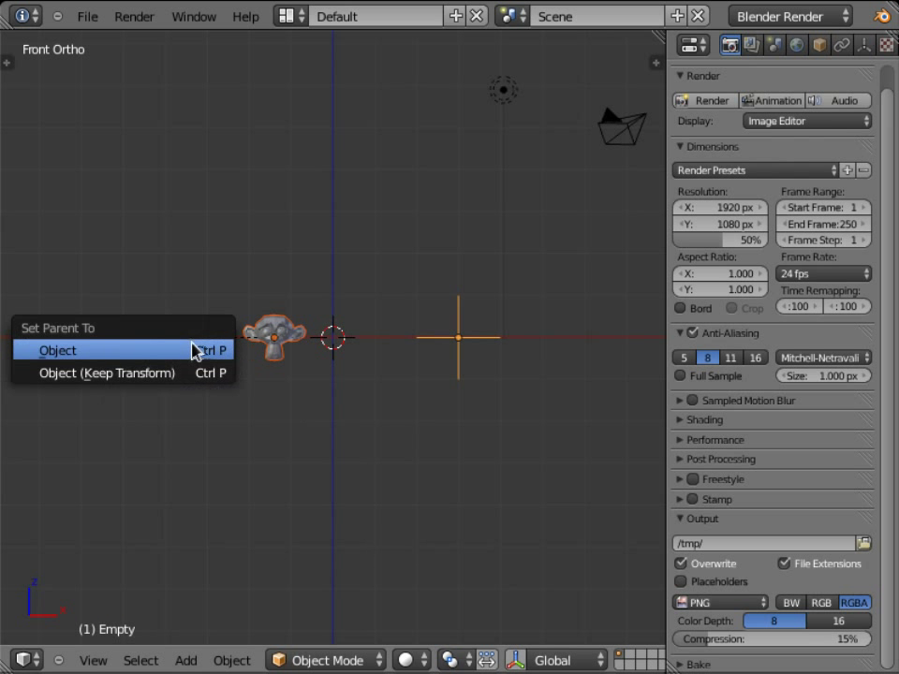
pyautogui.click(217, 352)
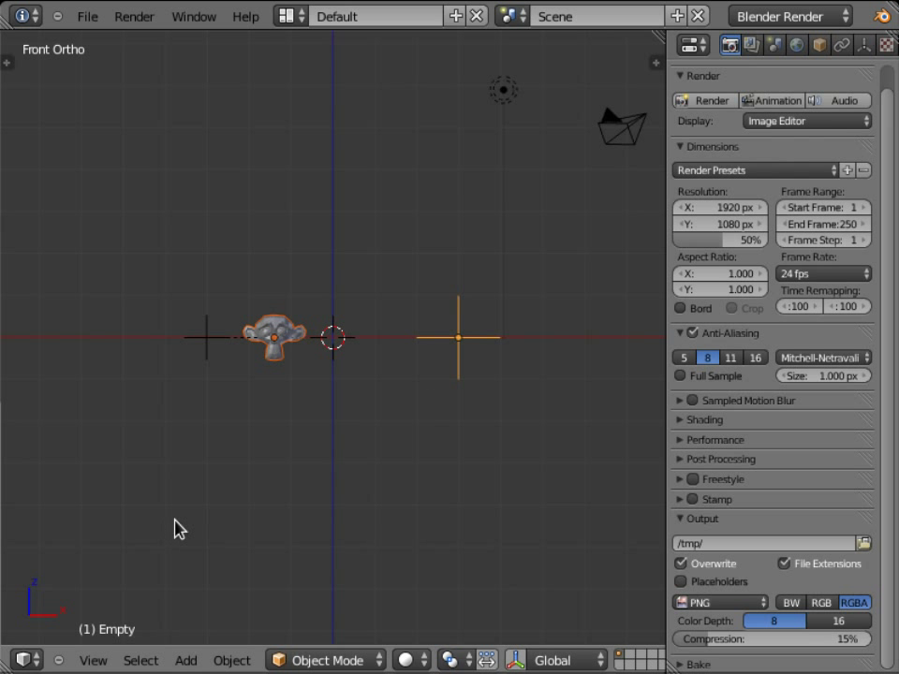
# Parent the half-size Suzanne to the right empty using Object (Keep Transform)
pyautogui.hotkey('ctrl', 'p')
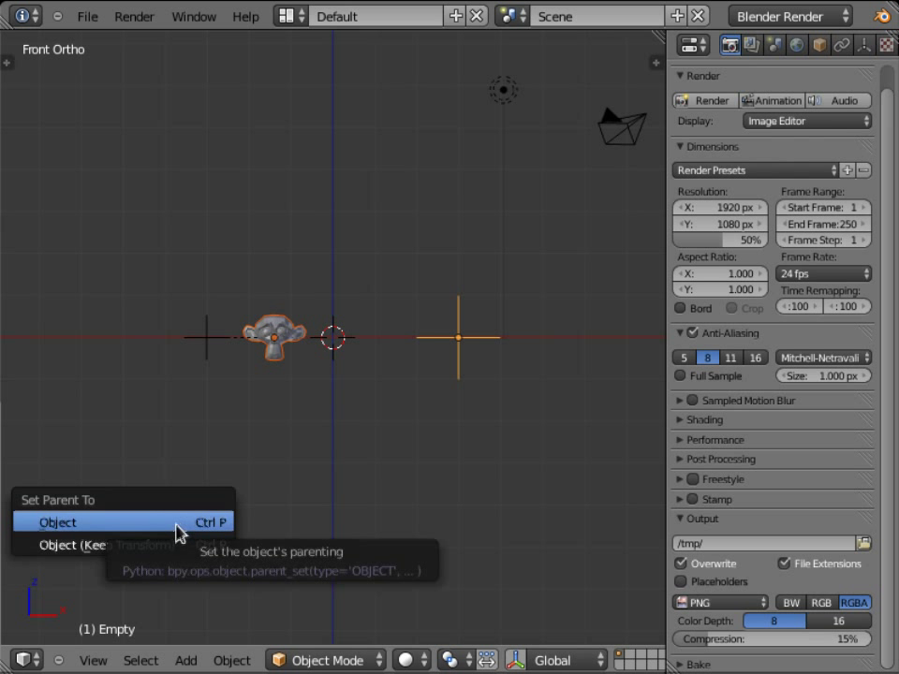
pyautogui.click(191, 548)
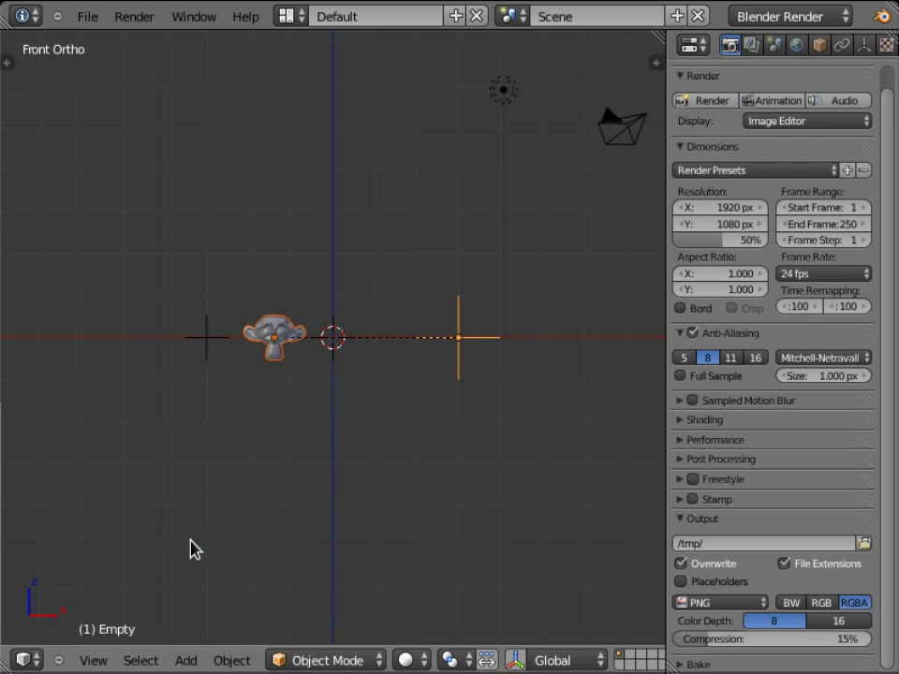